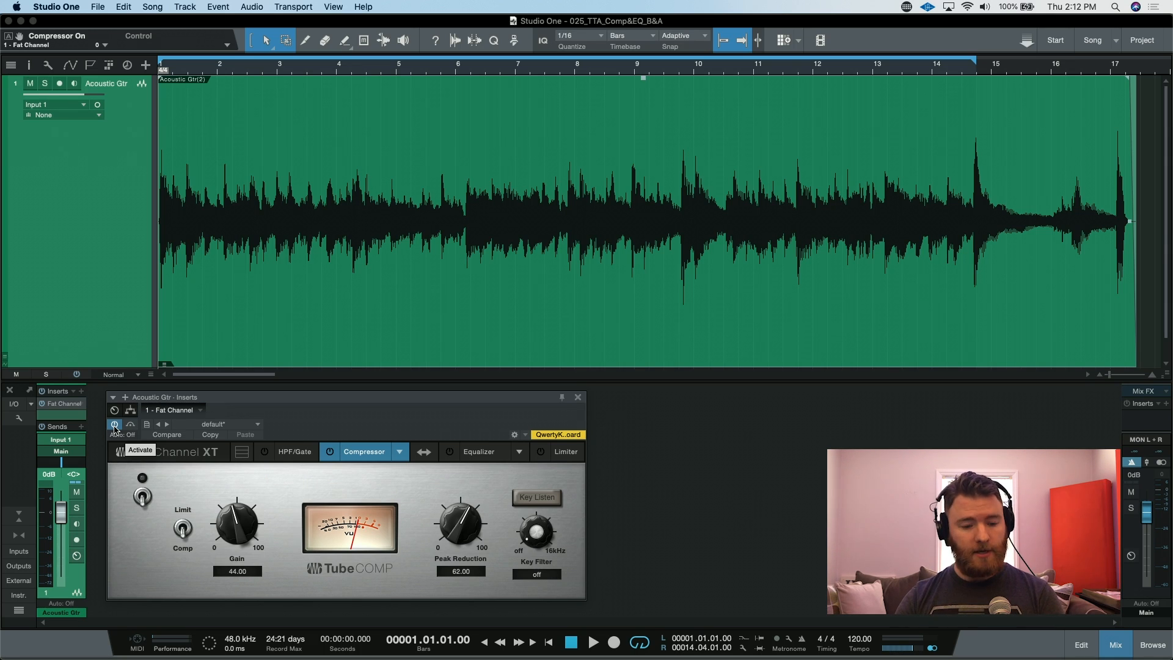
Bypass the Fat Channel on the Acoustic Gtr track and play the unprocessed guitar from the start.
left_click(114, 426)
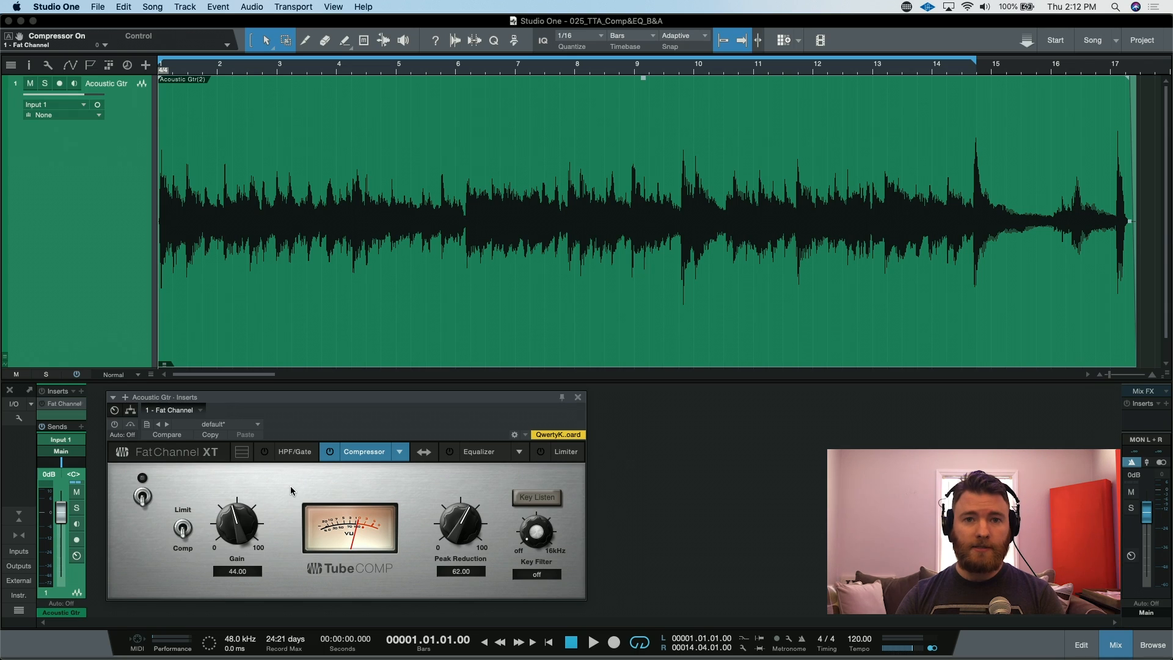
key("space")
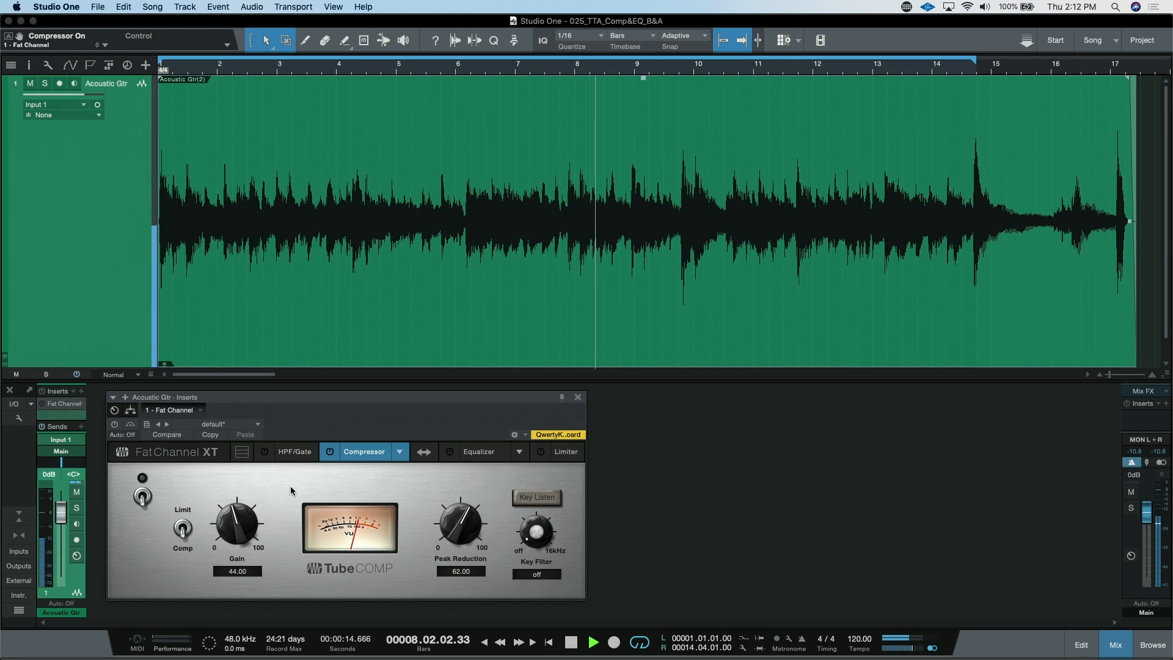
key("space")
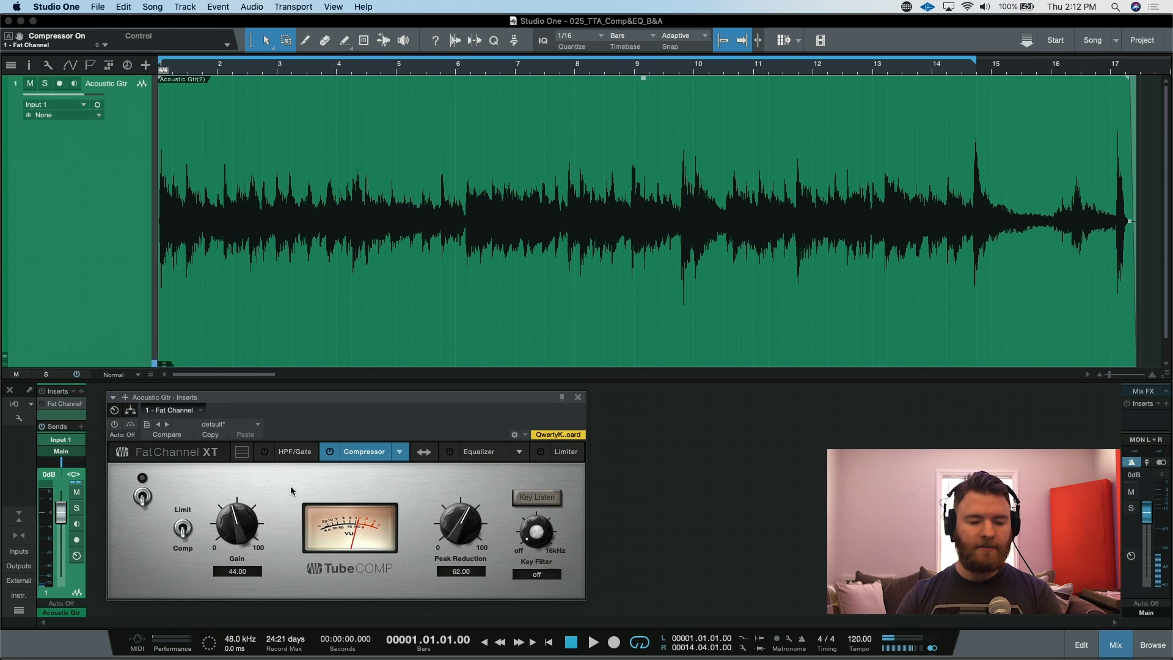
Reactivate the Fat Channel, enable its compressor, and compare the playing guitar without and with compression, leaving the compressor on.
left_click(42, 403)
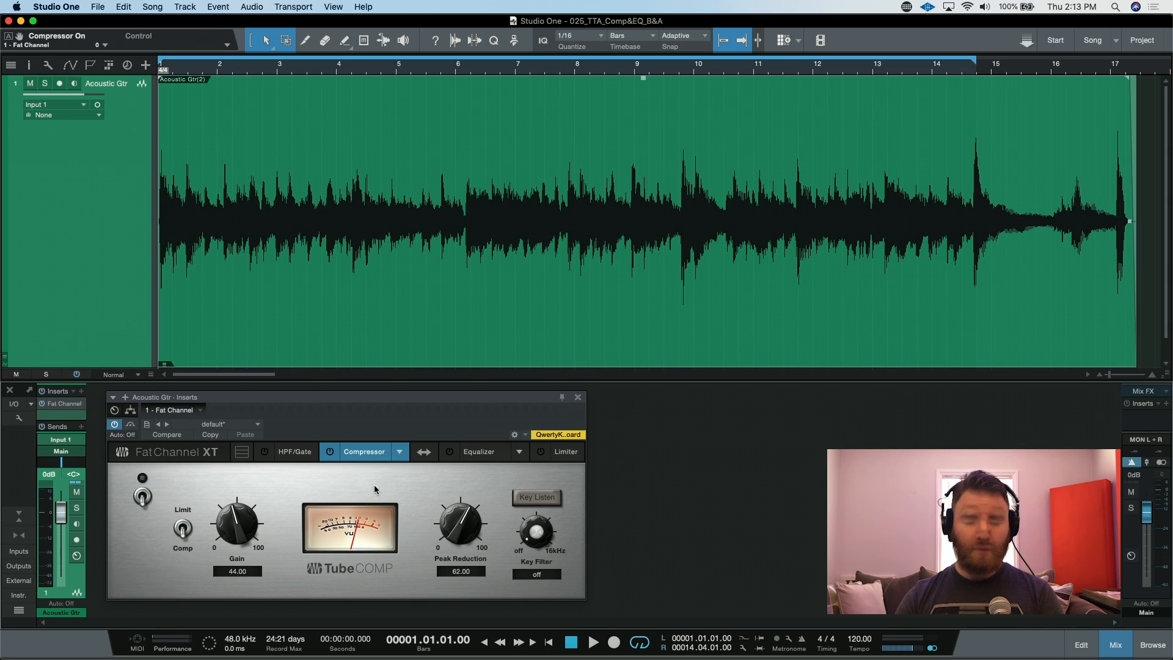
left_click(331, 452)
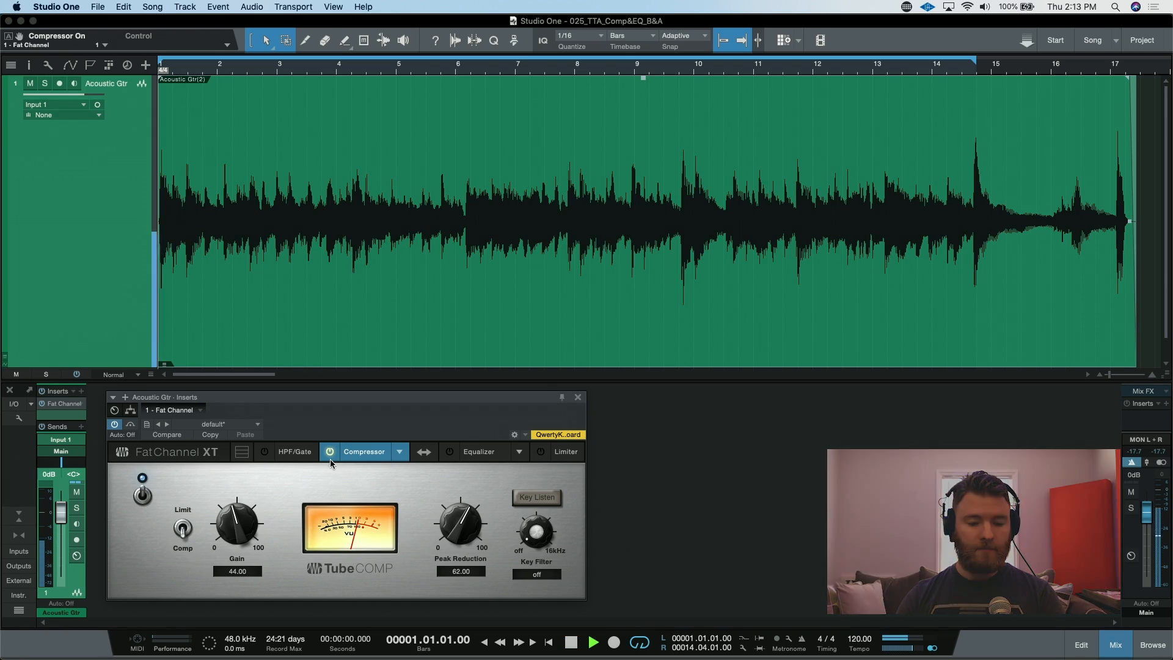
key("space")
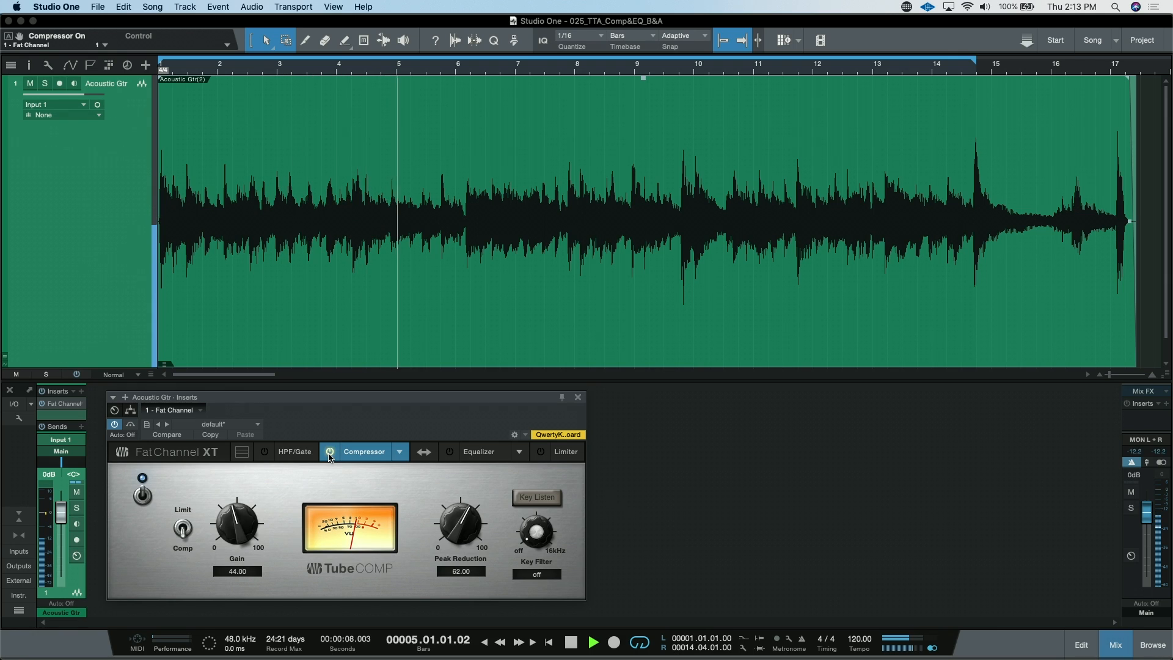
left_click(330, 452)
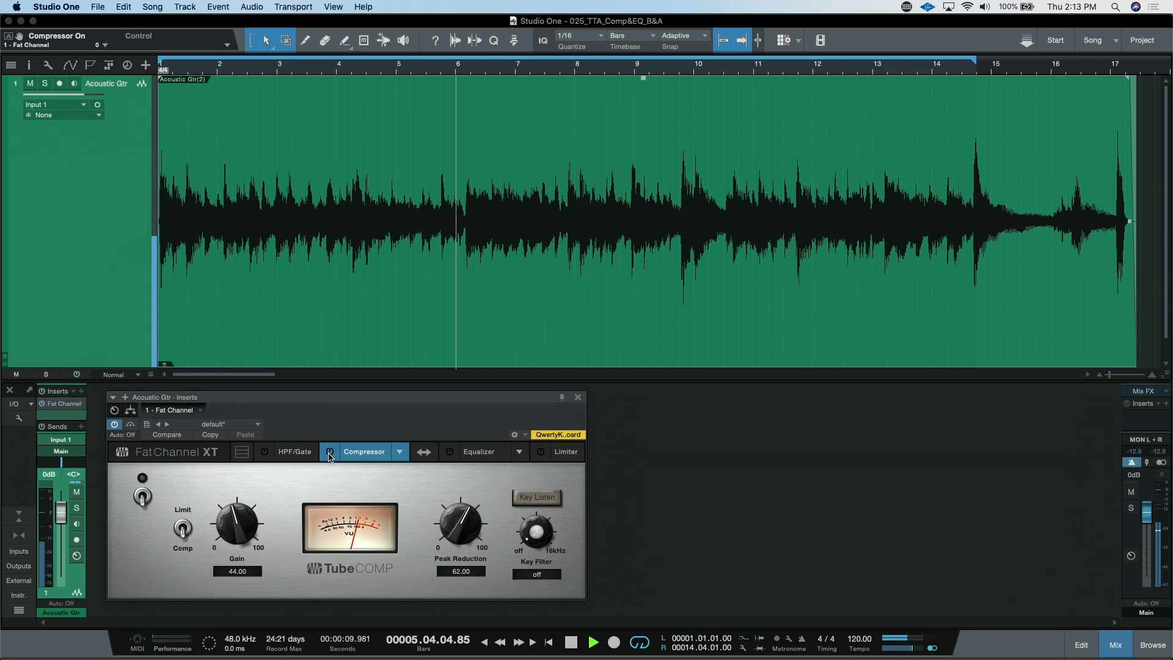
left_click(330, 454)
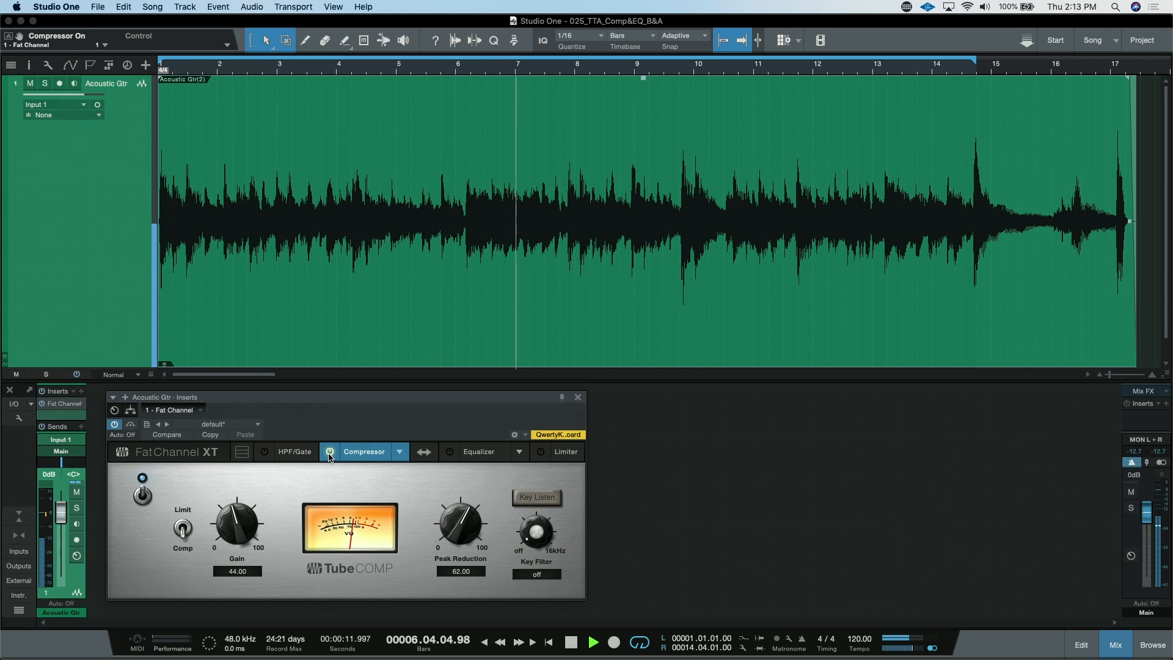
key("space")
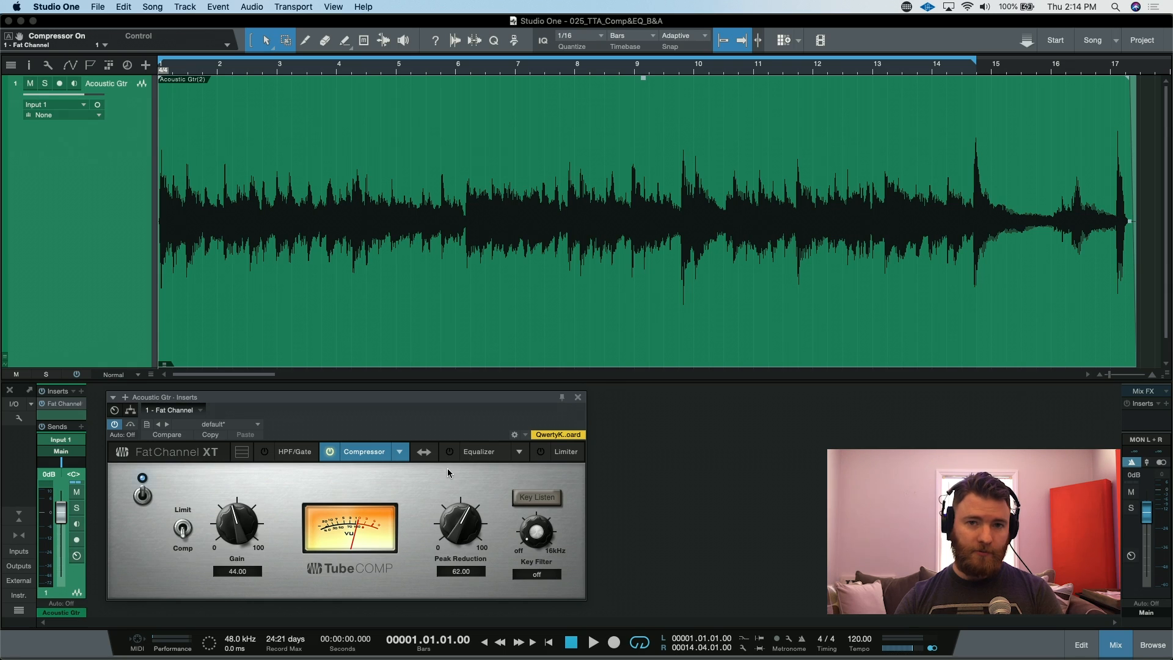
Play the guitar and compare it with the equalizer on and off, leaving the equalizer enabled after the compressor.
key("space")
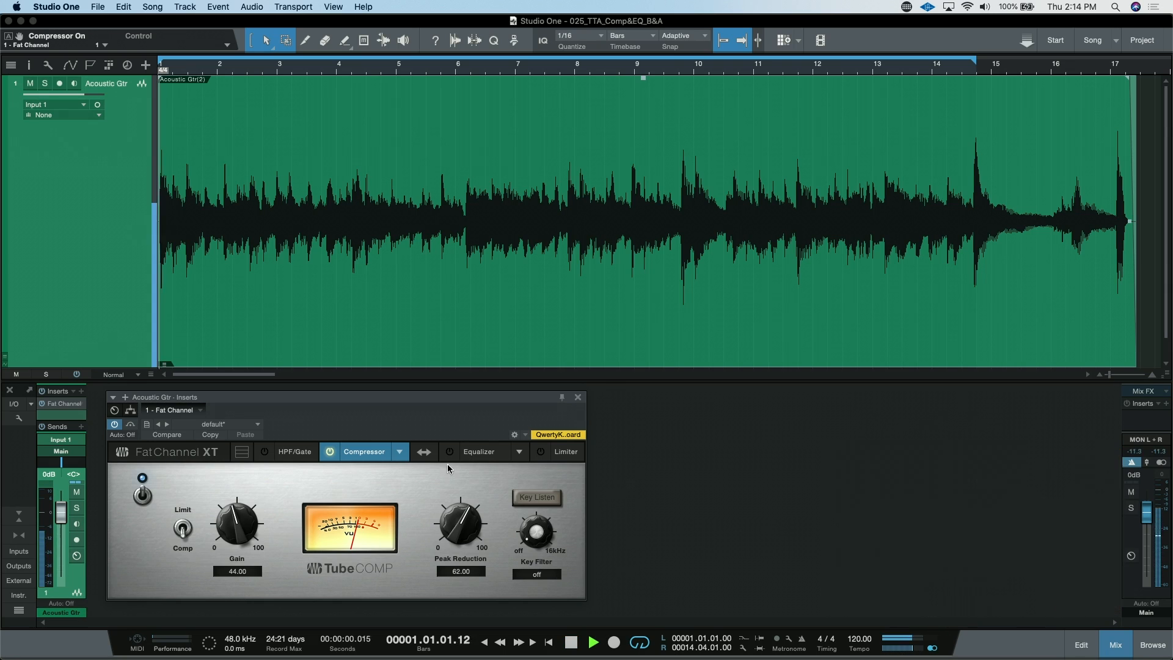
left_click(449, 452)
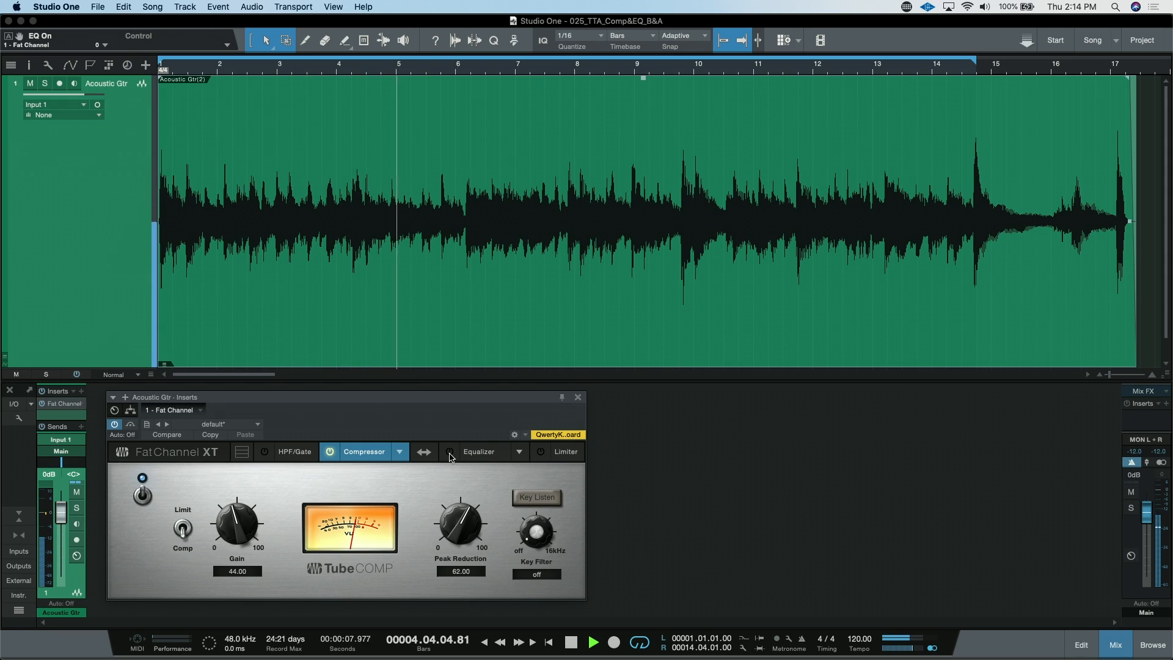
left_click(449, 452)
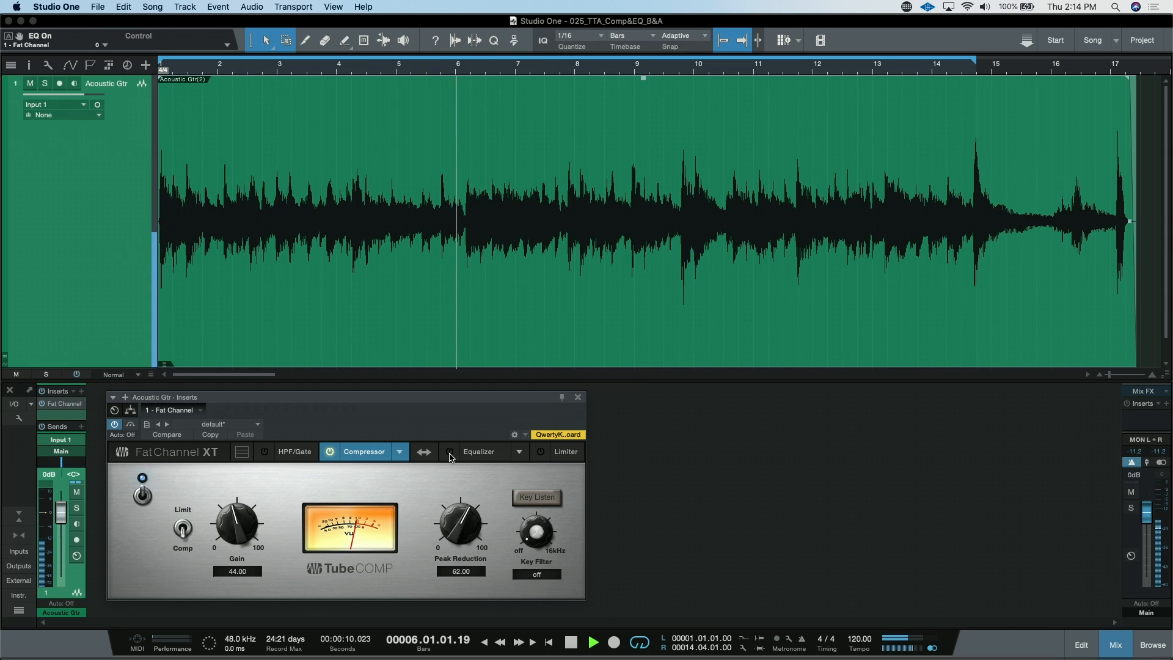
left_click(450, 452)
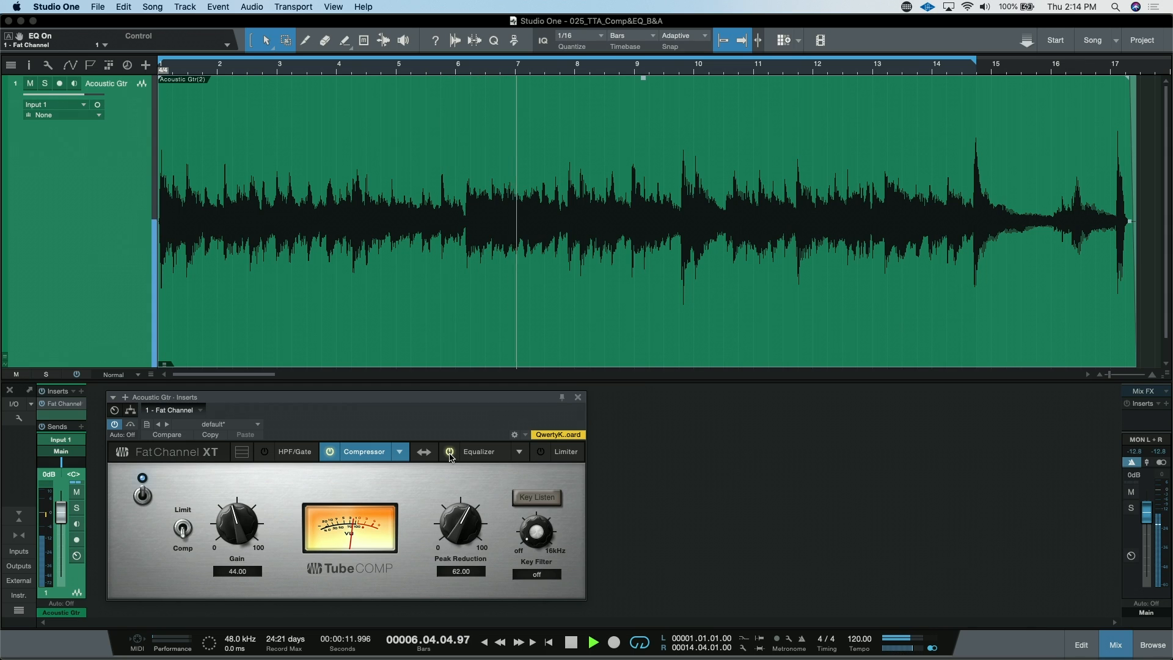
key("space")
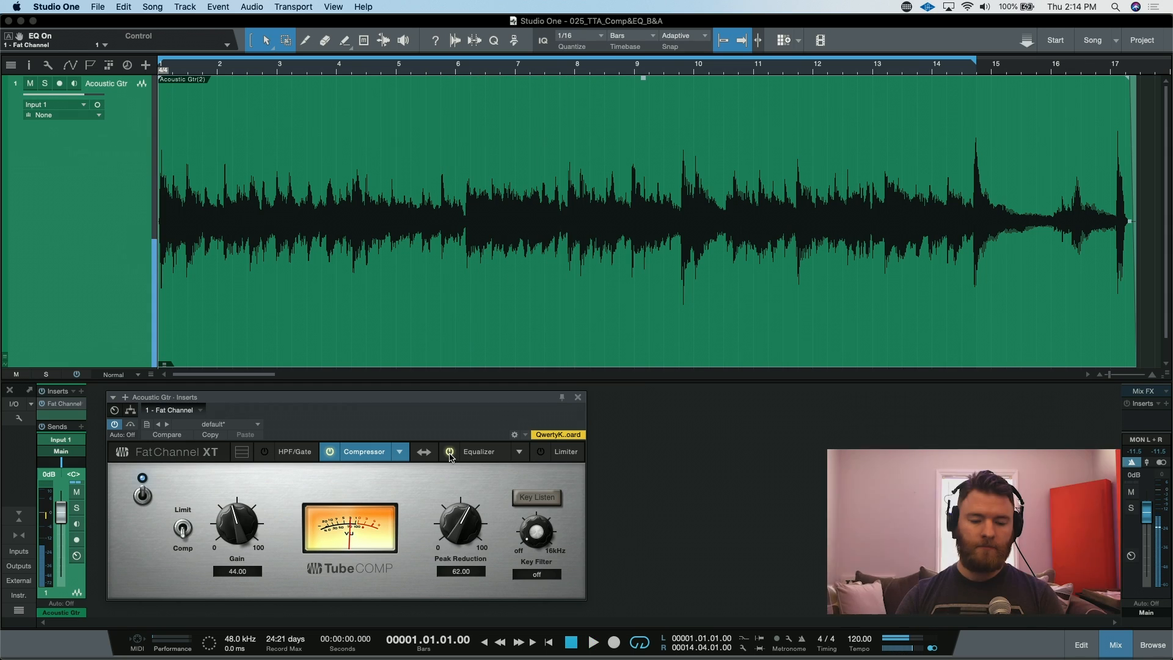
Examine the equalizer curve and the settings of its HMF and HF bands.
left_click(480, 455)
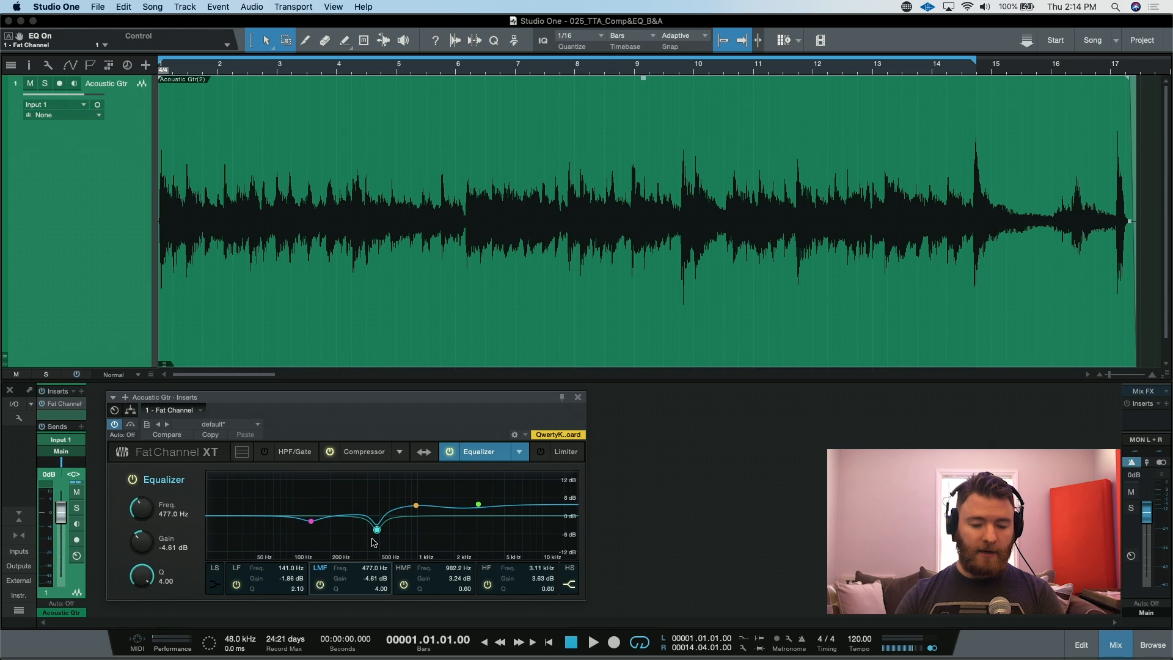
left_click(416, 506)
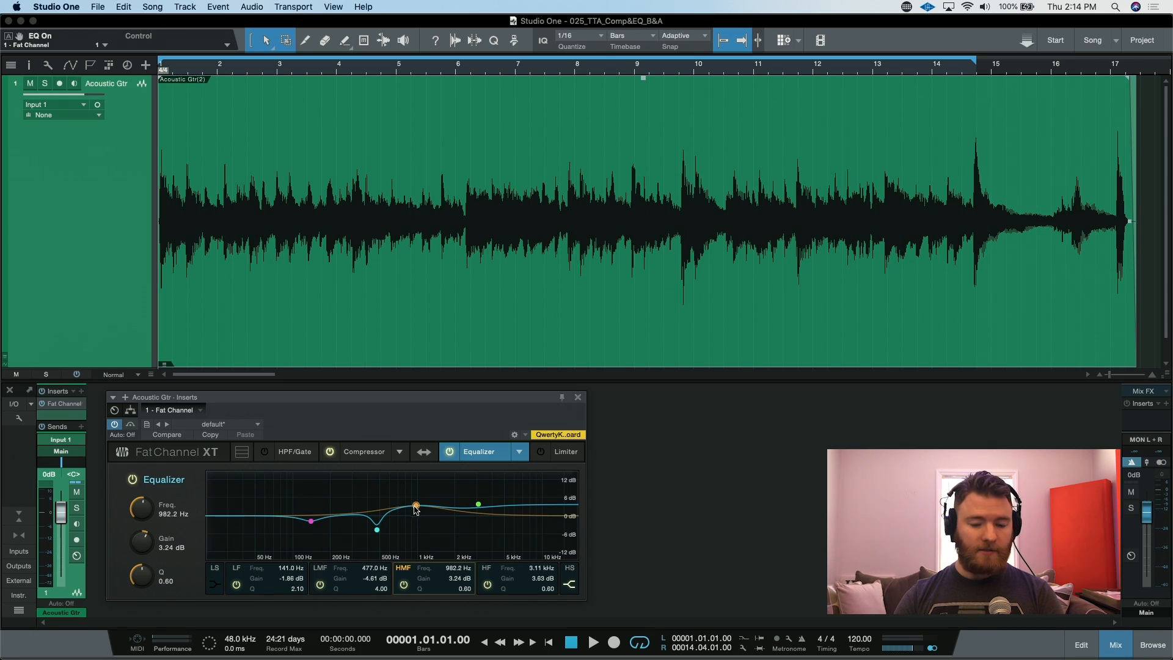
left_click(478, 504)
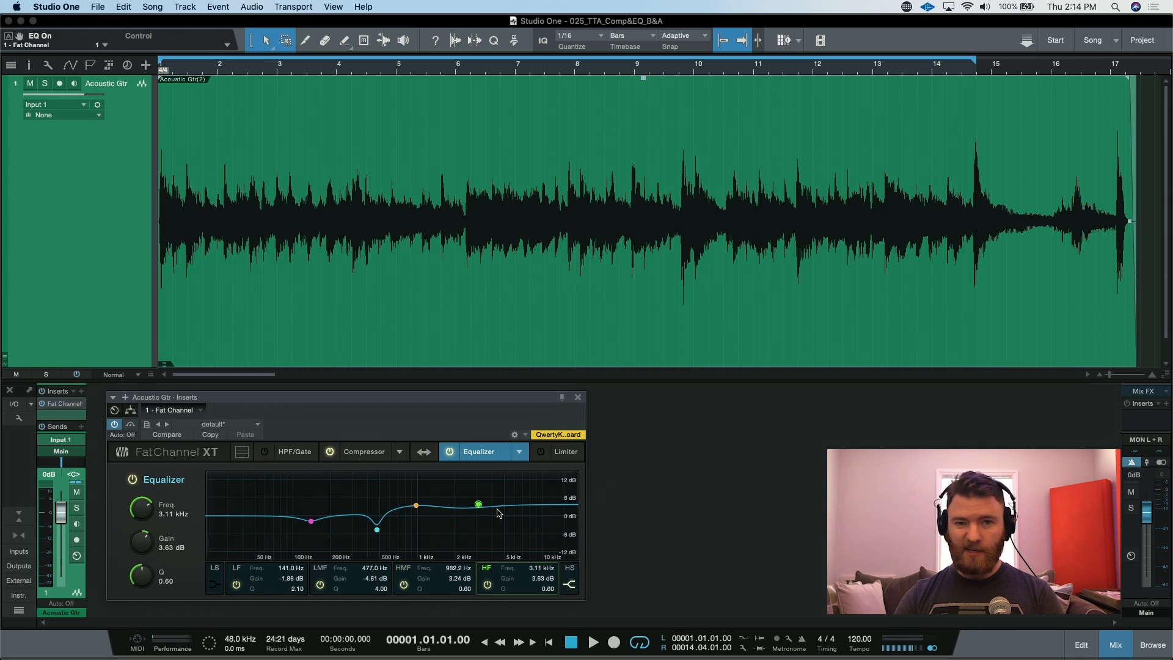
Swap the compressor and equalizer order repeatedly, comparing both during playback, and finish with the equalizer before the compressor.
left_click(424, 454)
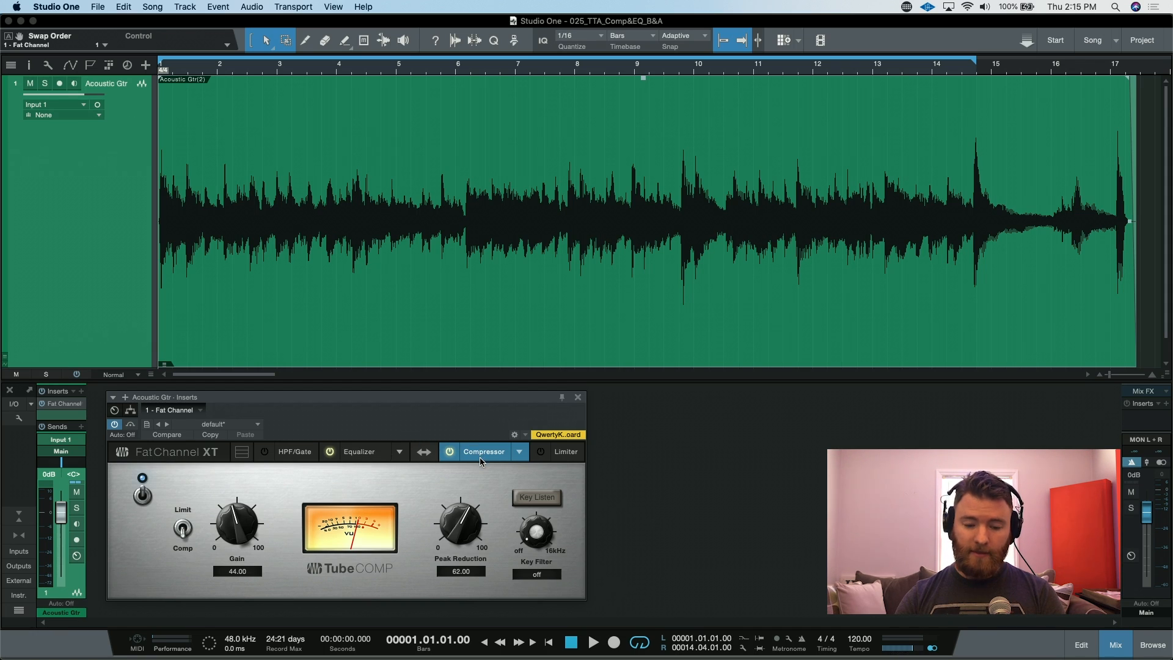
left_click(425, 455)
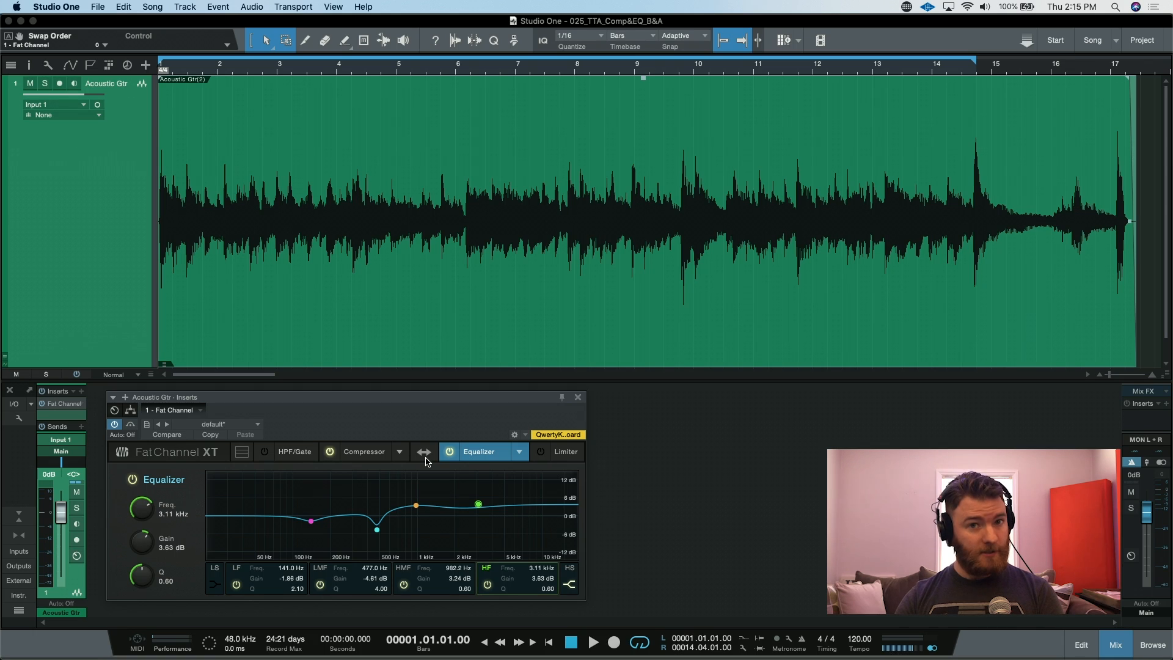
key("space")
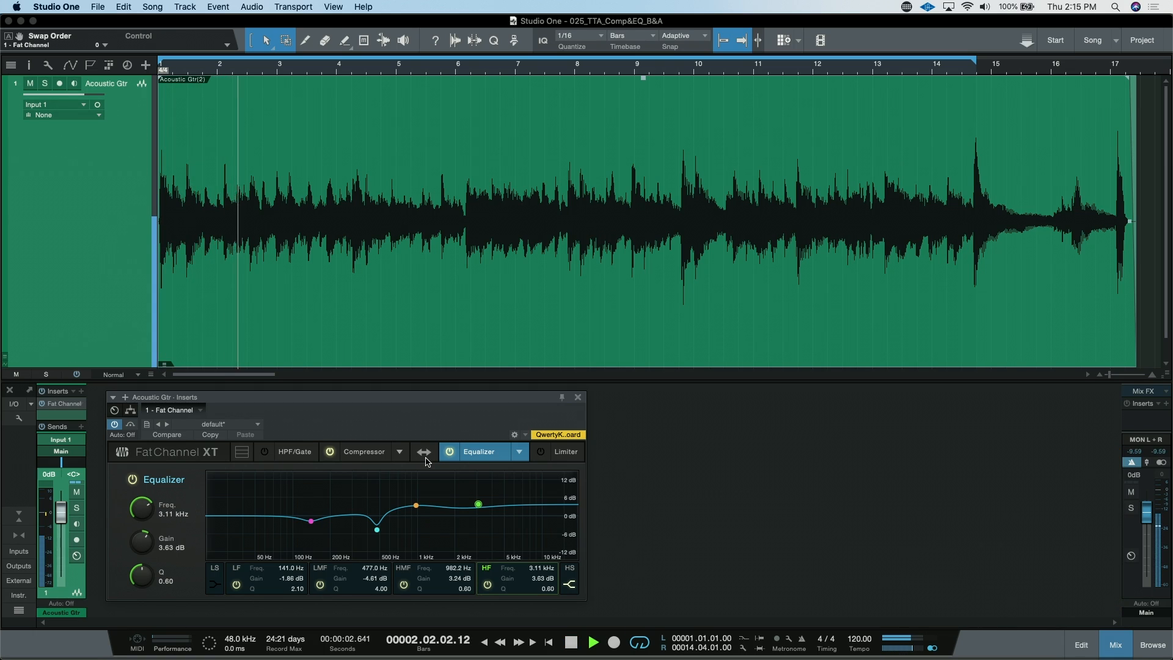
left_click(425, 460)
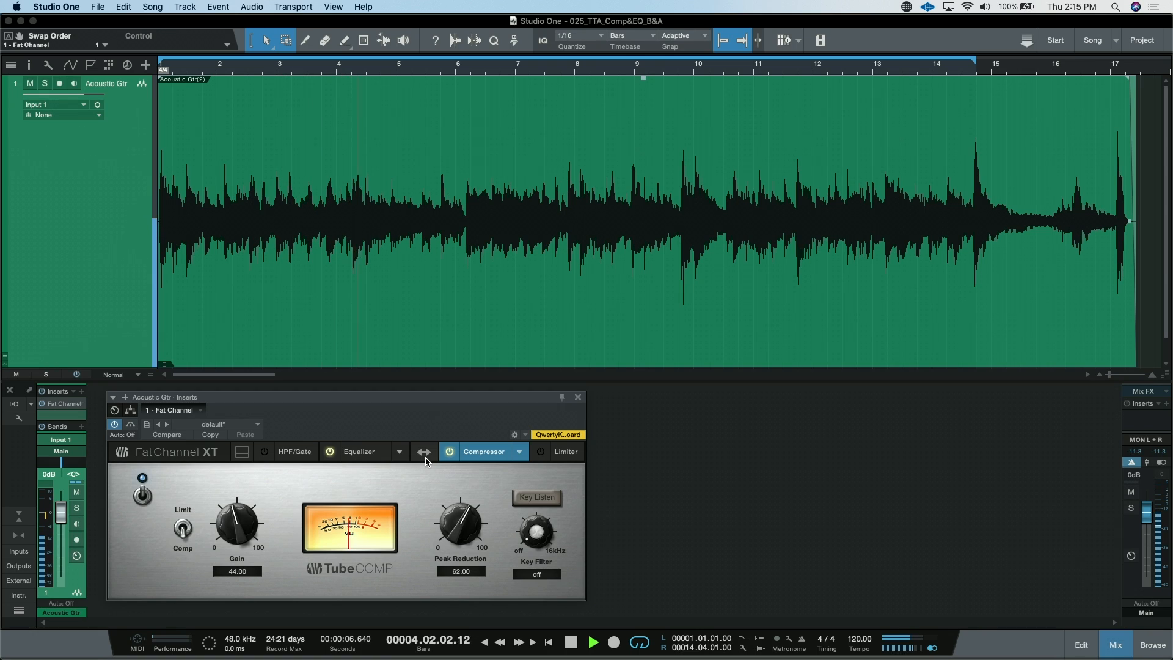
left_click(425, 460)
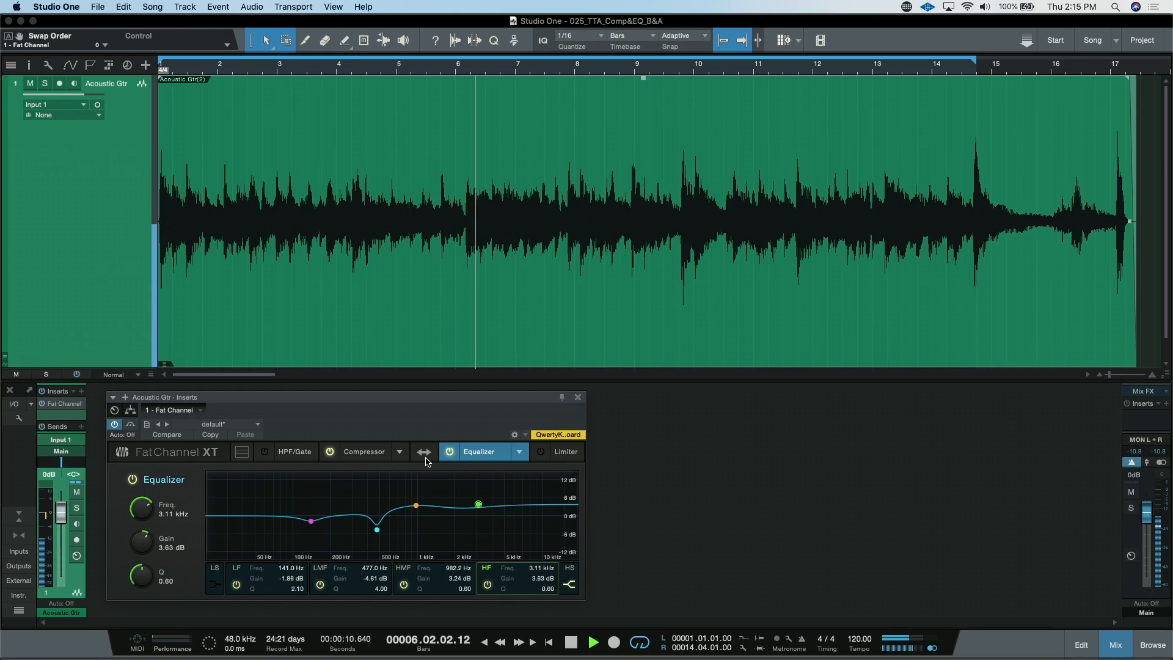
left_click(424, 452)
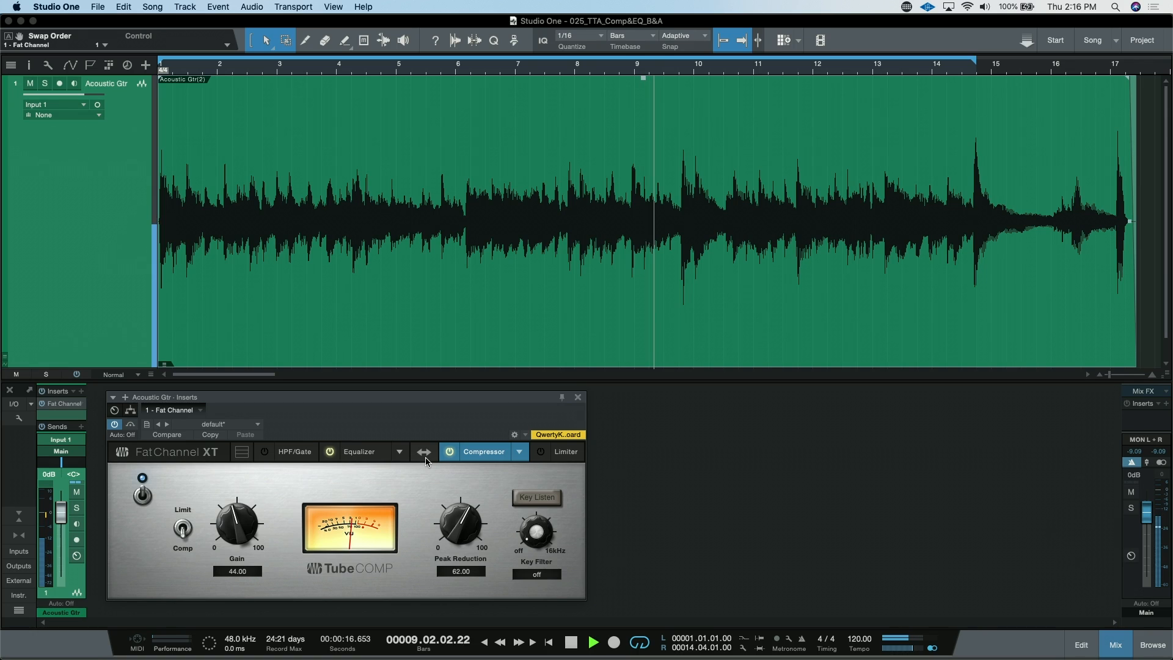
left_click(425, 459)
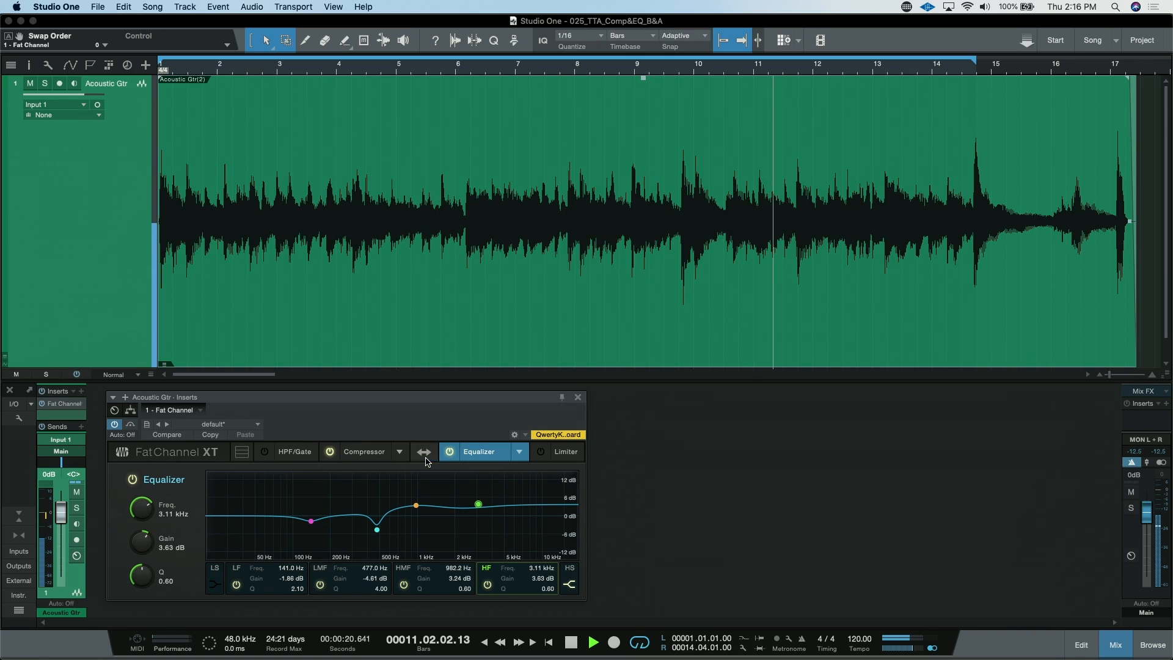
left_click(426, 459)
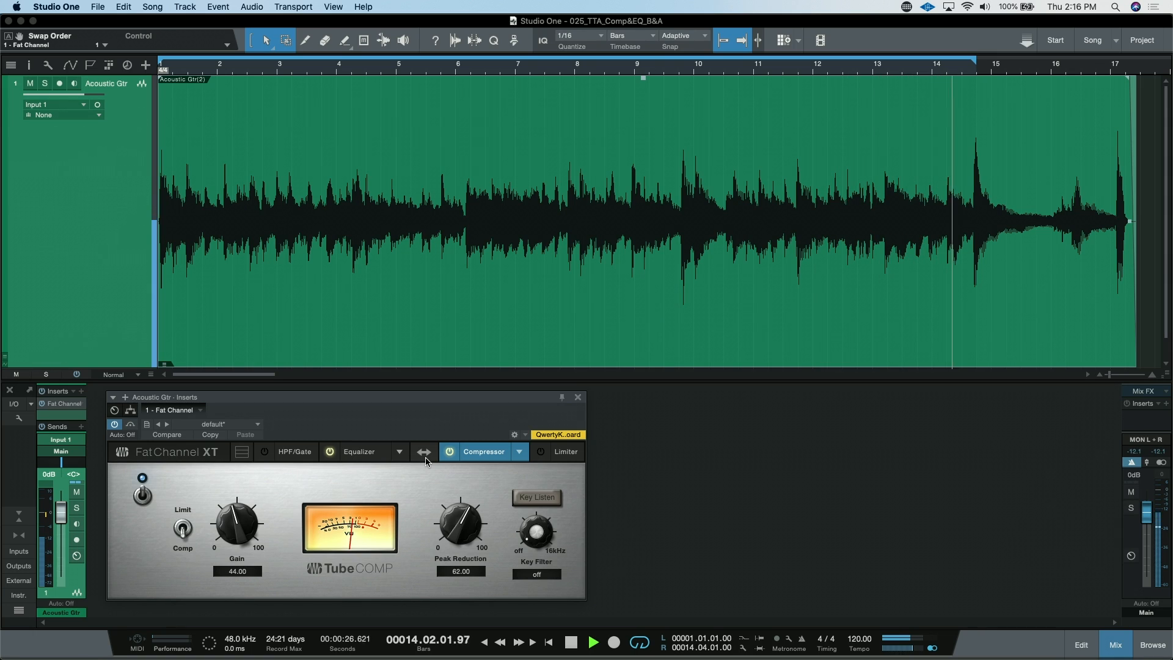
key("space")
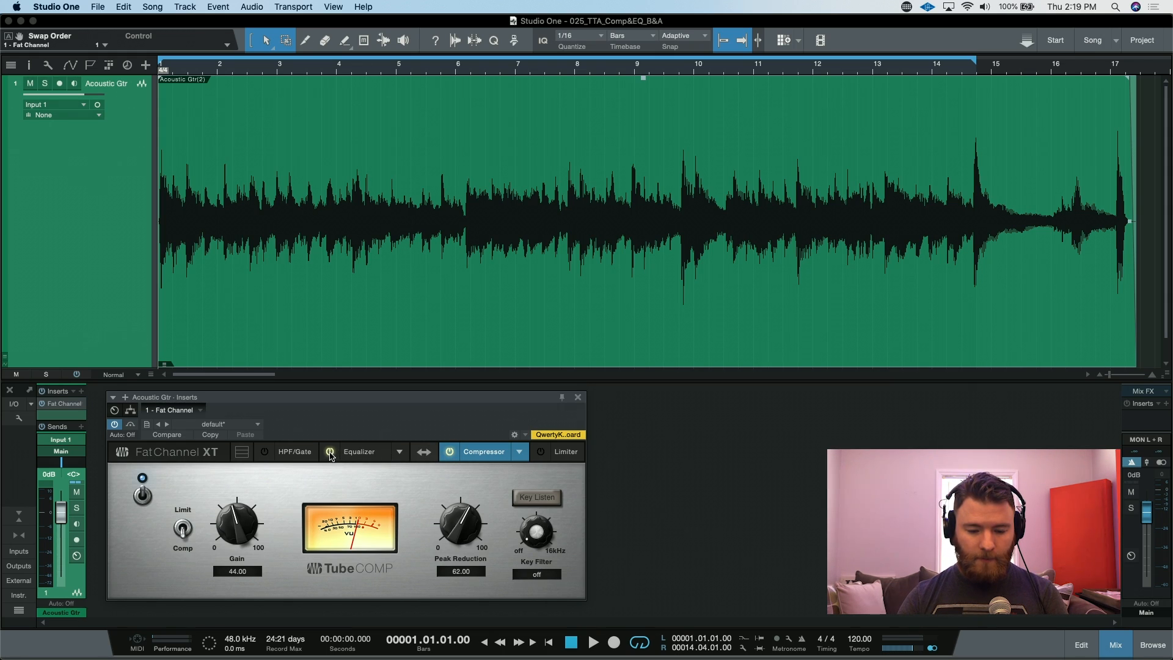
With the equalizer off, audition the compressor's key signal during playback, set the key filter to 114.1 Hz, and restore normal monitoring with the equalizer on.
left_click(537, 496)
key("space")
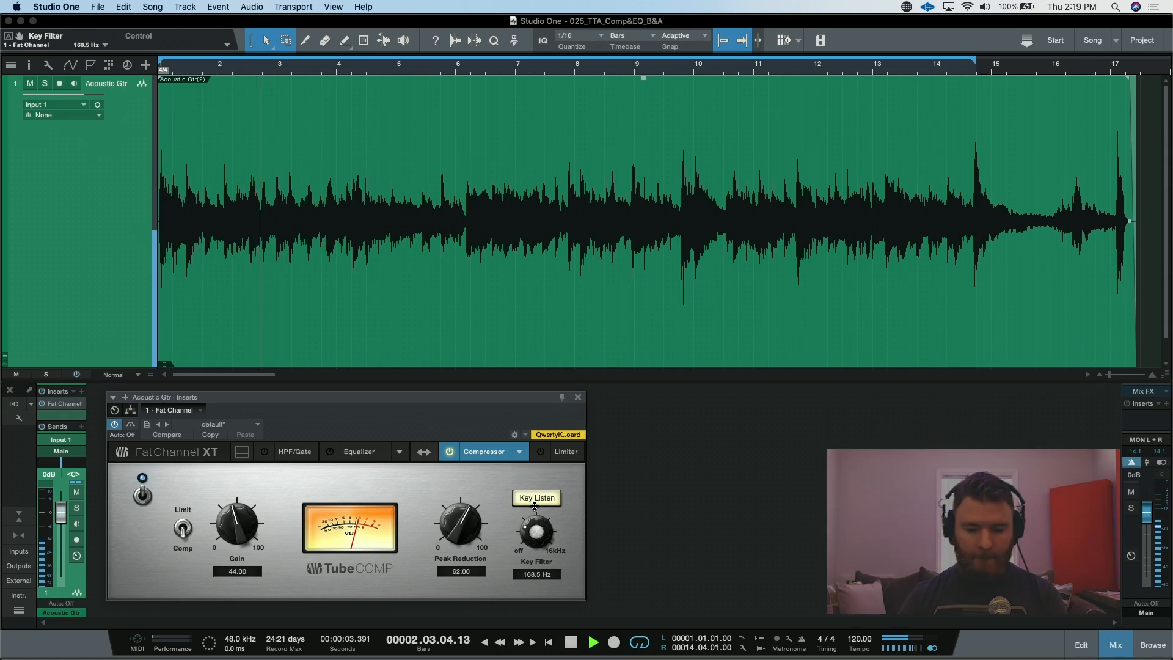
left_click_drag(534, 507, 535, 513)
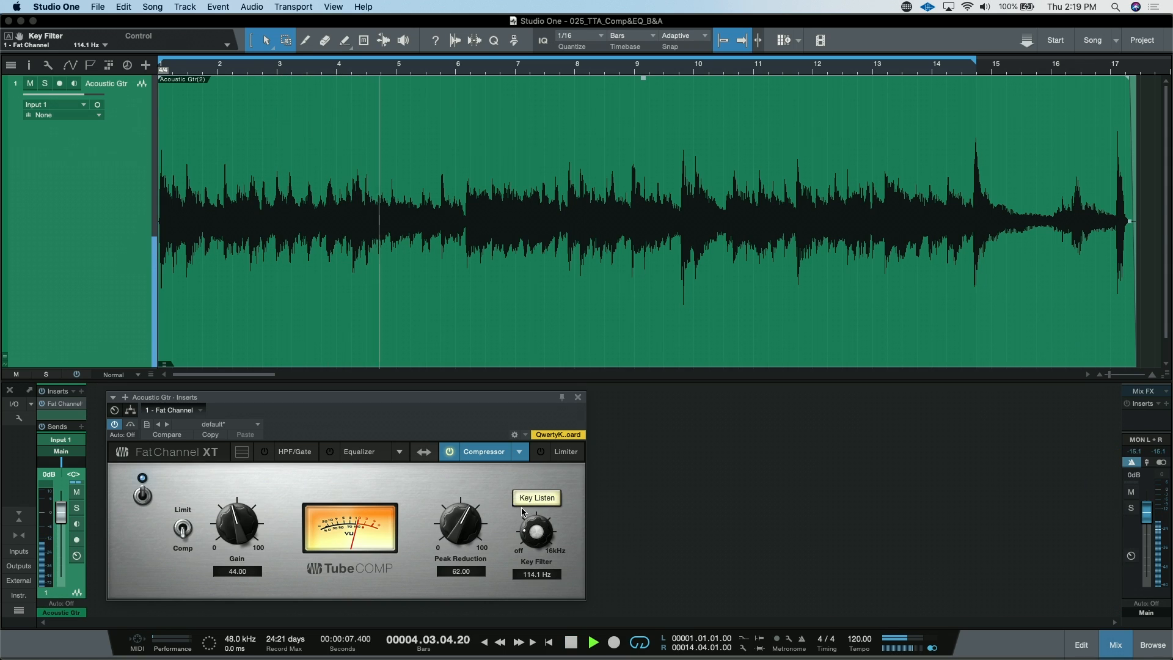
left_click(520, 500)
left_click(330, 452)
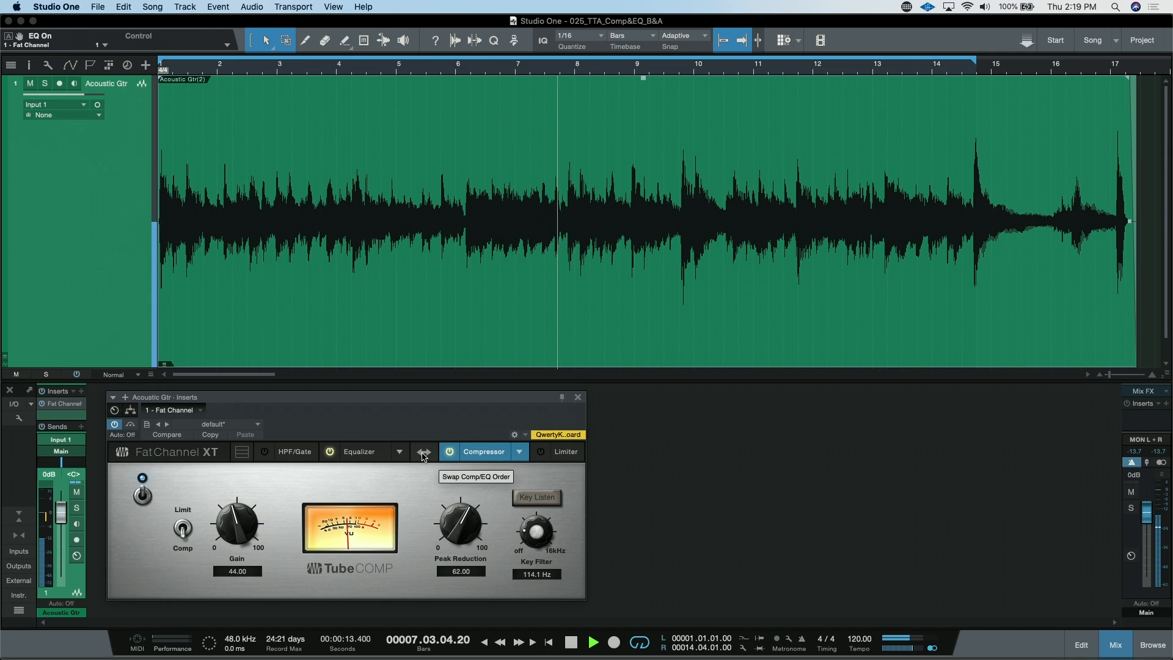
Place the compressor before the equalizer and set its key filter to 195.7 Hz while auditioning the key signal, ending with Key Listen off.
left_click(423, 452)
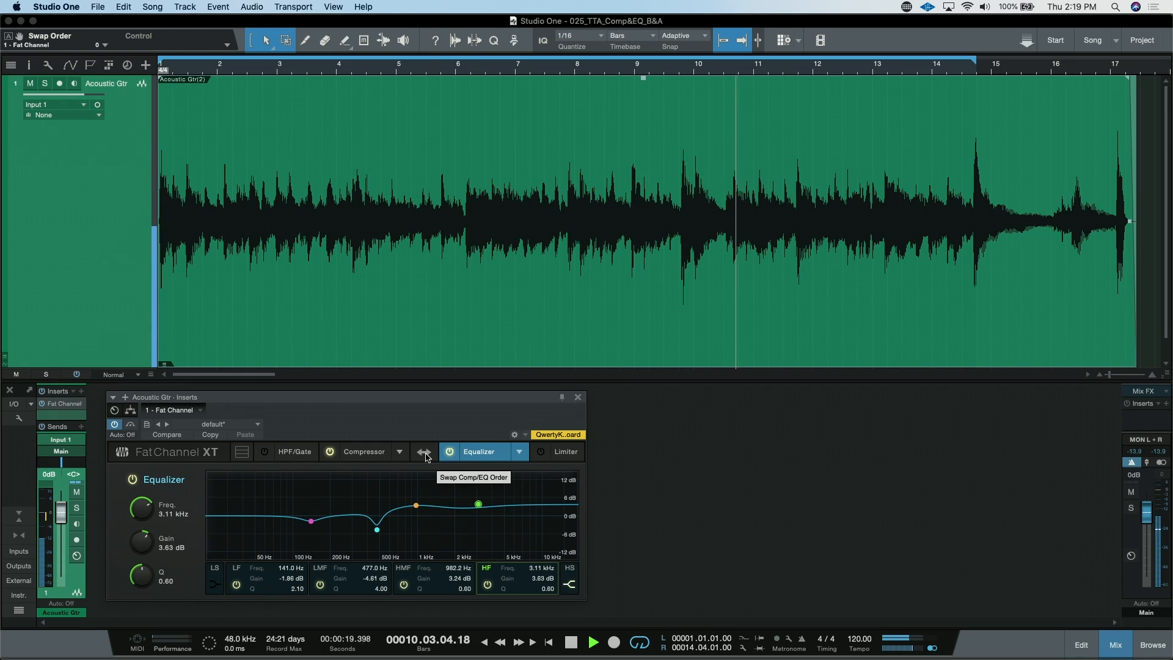
left_click(369, 453)
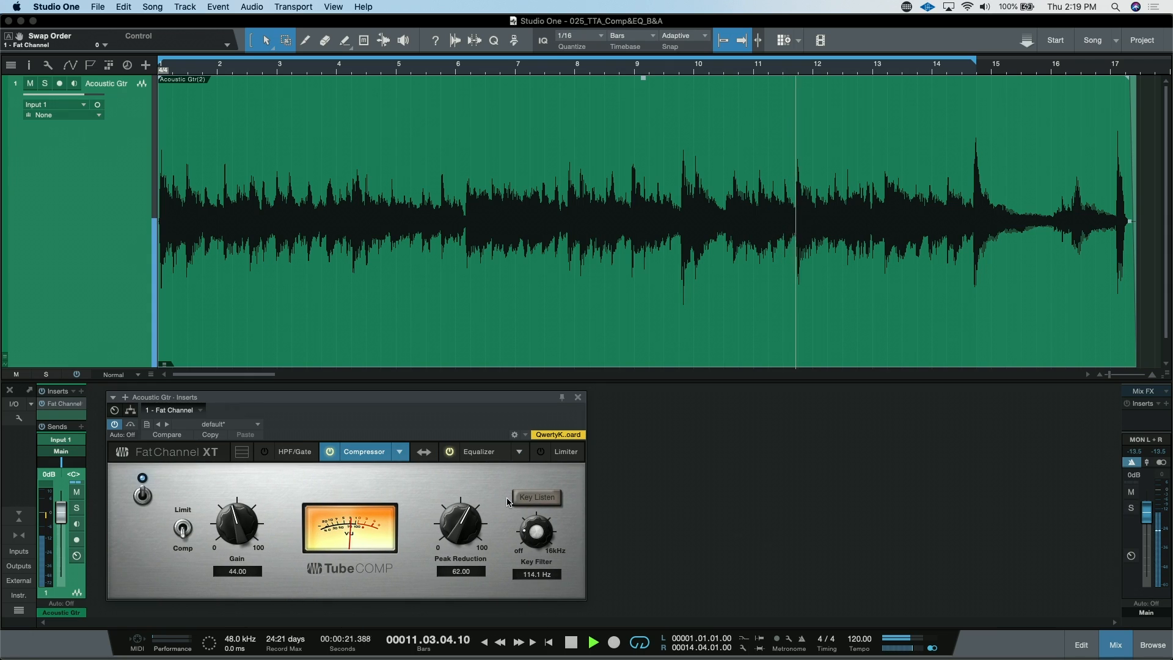
left_click(551, 502)
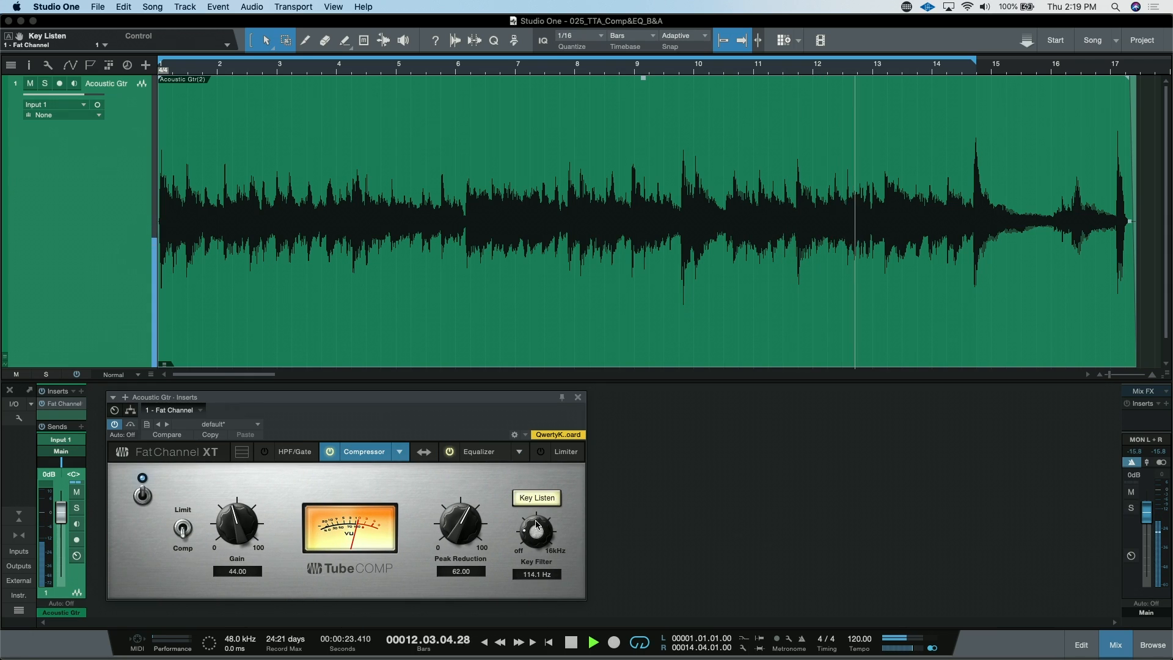
left_click_drag(536, 530, 539, 506)
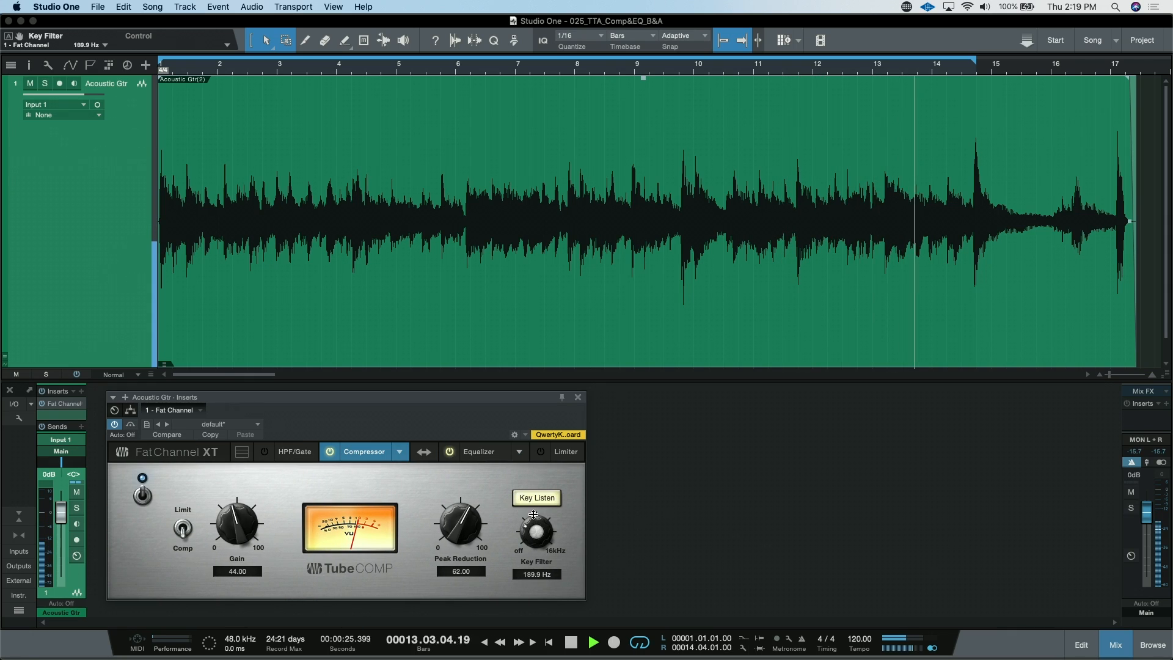
left_click(537, 498)
Compare both processing orders with the filtered compressor during playback, finishing with the equalizer ahead of the compressor.
left_click(424, 452)
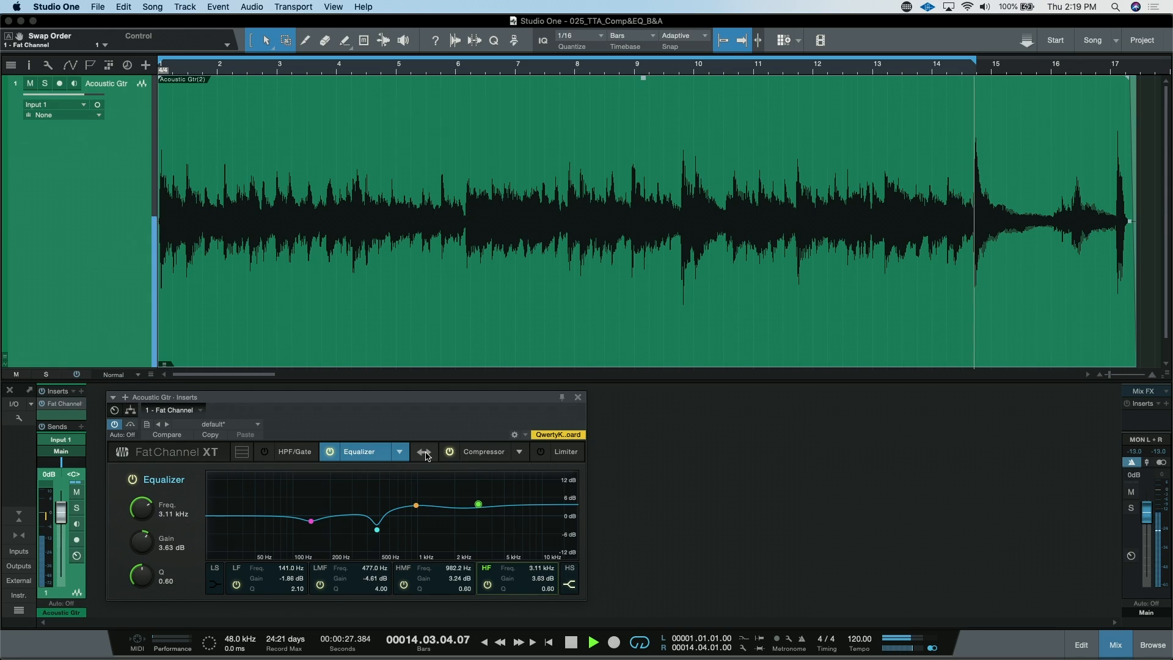
left_click(424, 452)
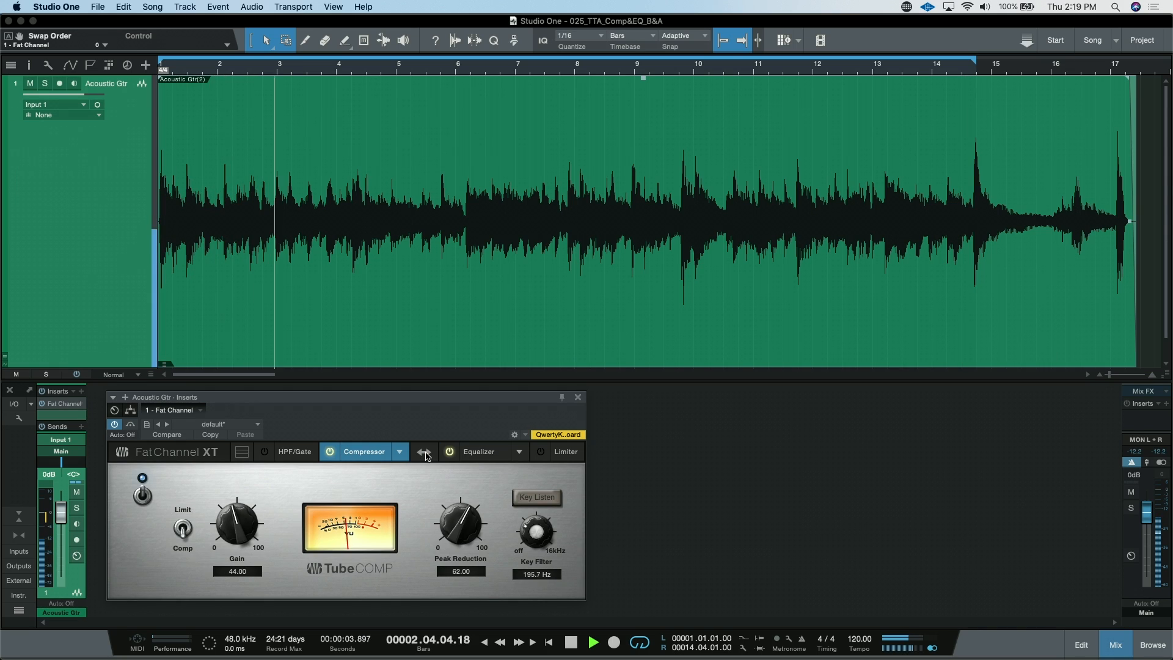
left_click(424, 452)
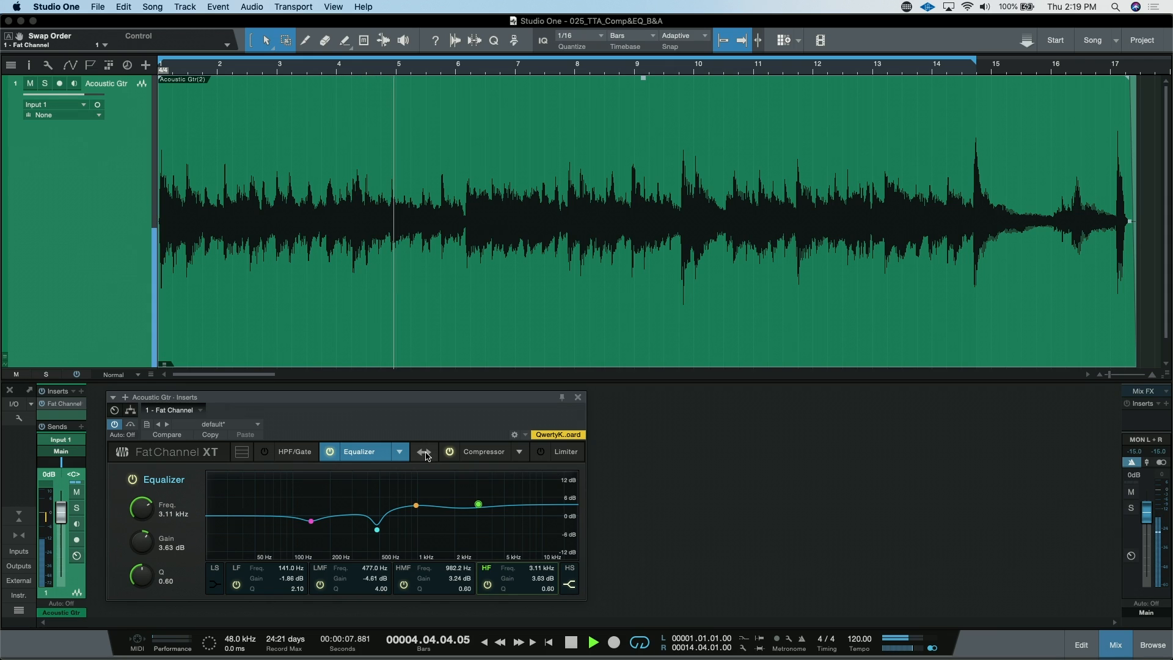
left_click(424, 452)
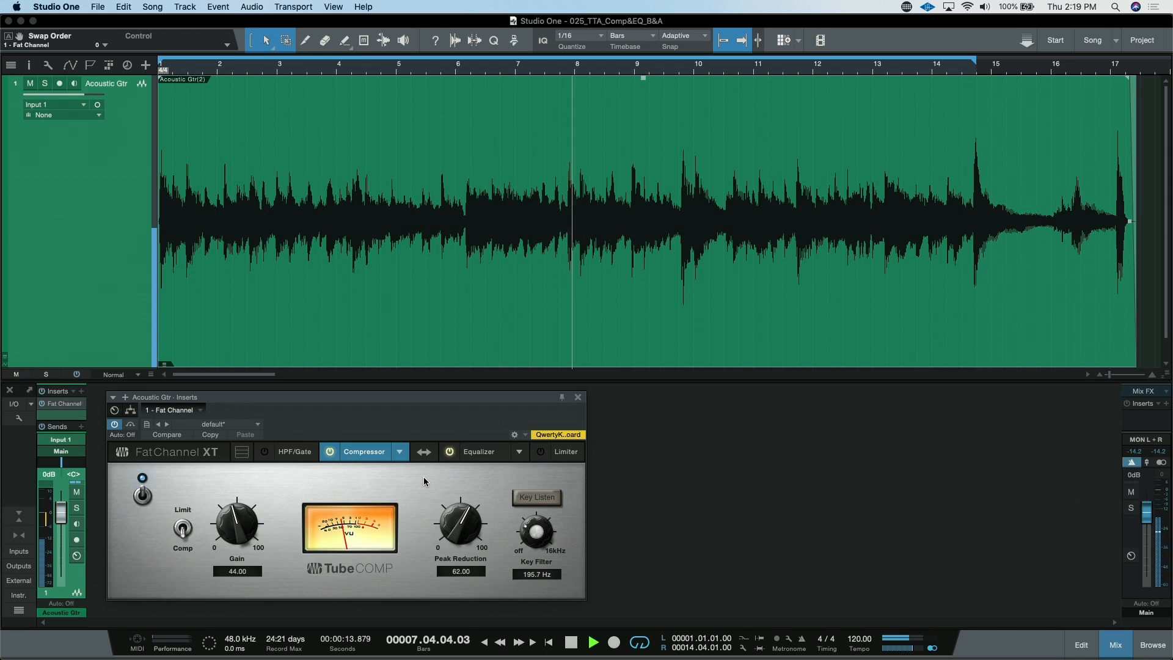
left_click(425, 455)
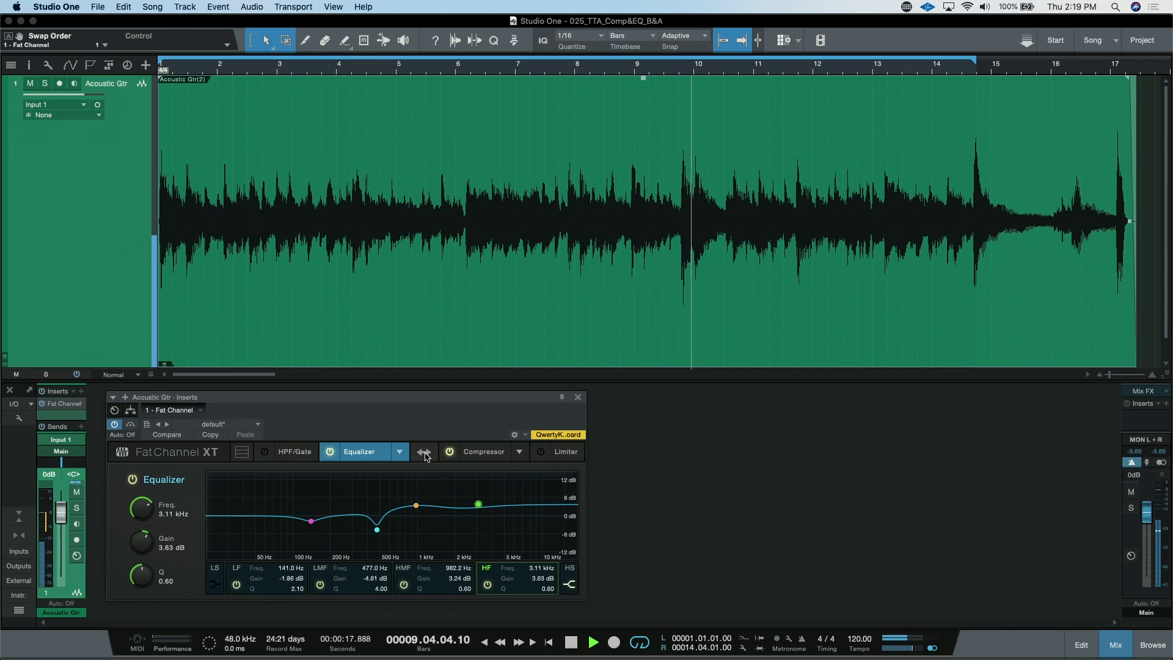
left_click(425, 455)
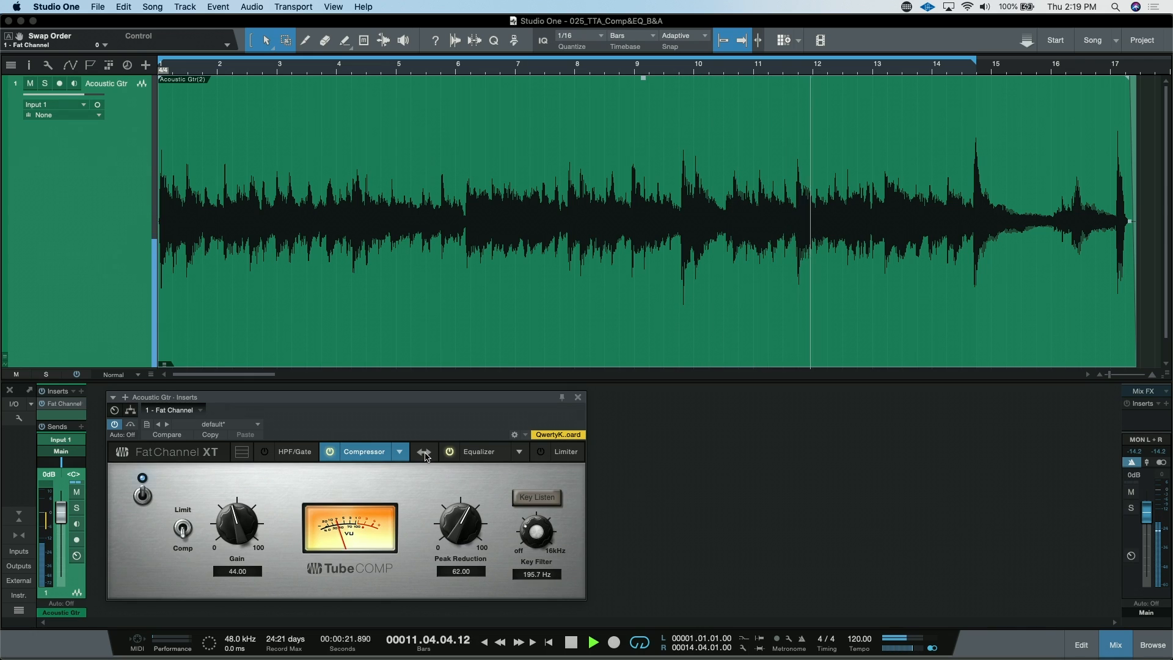
left_click(425, 455)
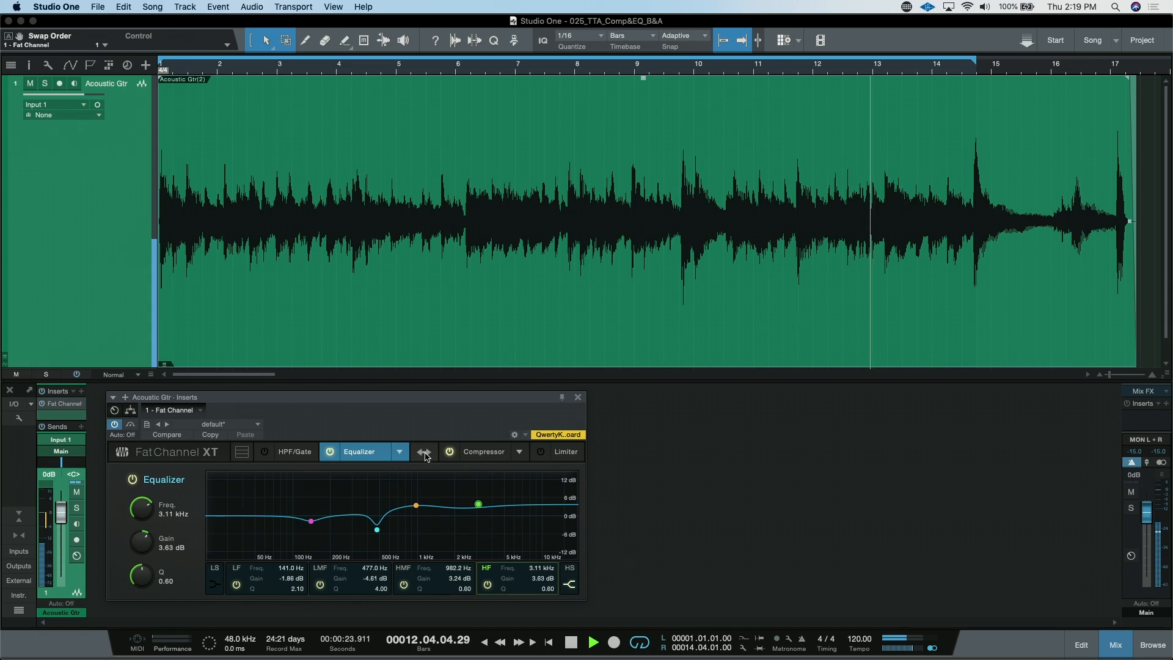